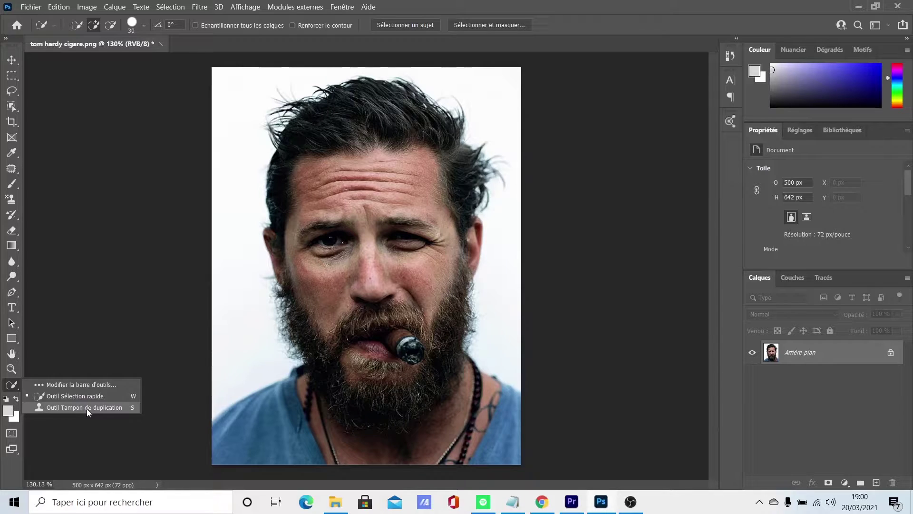
Step: Duplicate the background layer and select the whole man on the copy with the Quick Selection tool
click(90, 395)
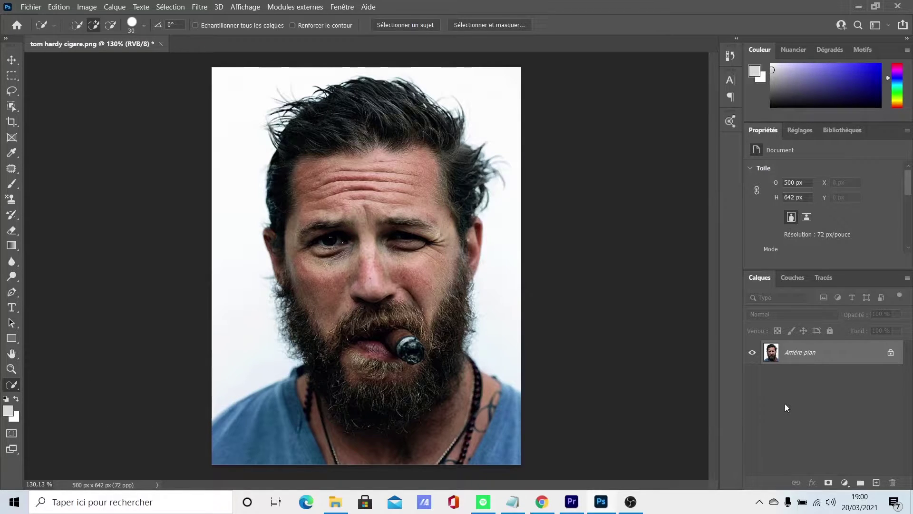
key(ctrl+j)
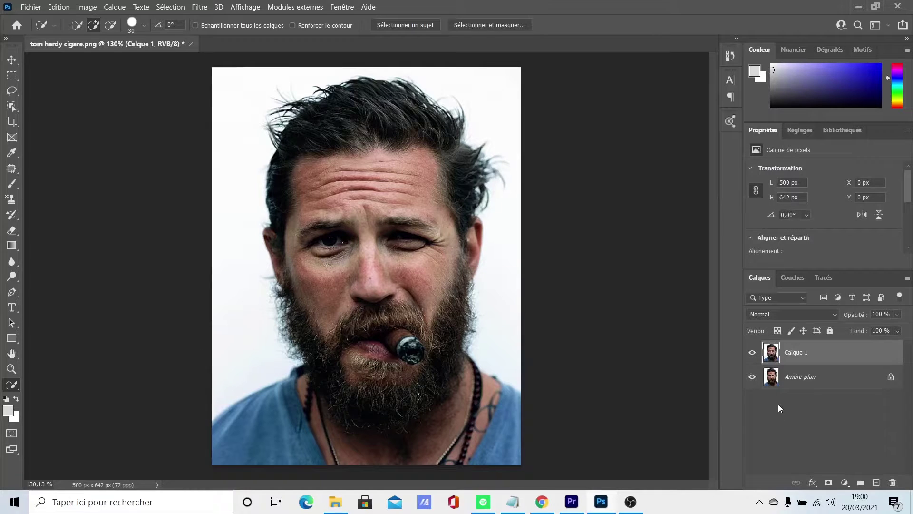
right_click(12, 384)
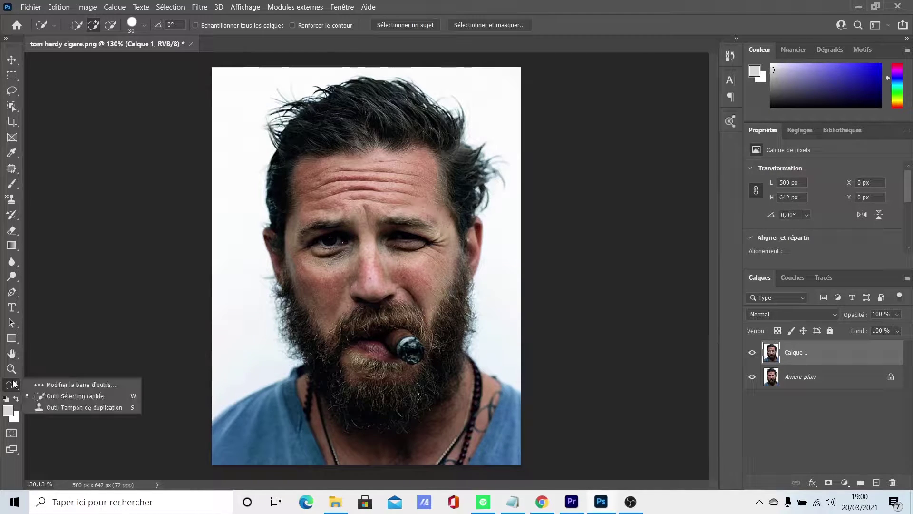
click(95, 397)
drag(354, 174, 373, 177)
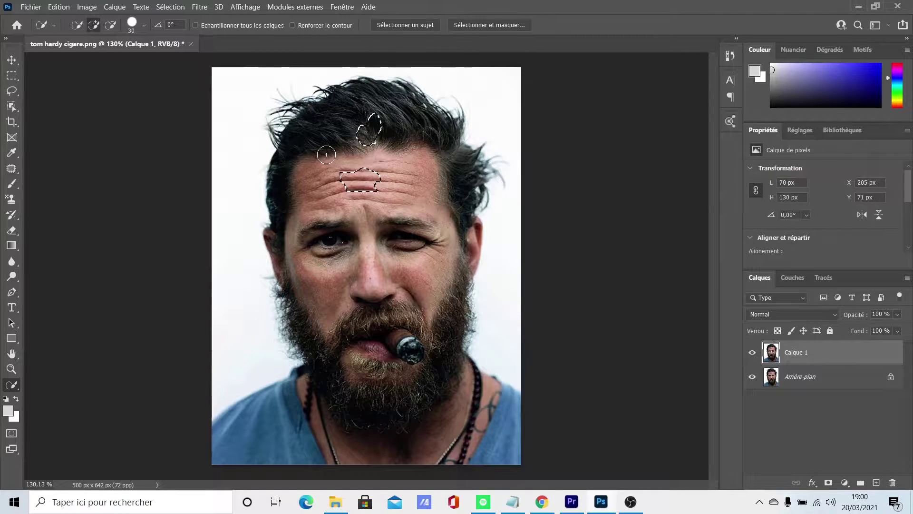
mouse_move(365, 137)
mouse_down()
mouse_move(315, 229)
mouse_move(326, 238)
mouse_move(438, 180)
mouse_move(362, 266)
mouse_move(352, 324)
mouse_move(371, 376)
mouse_move(333, 449)
mouse_move(285, 436)
mouse_move(490, 423)
mouse_up()
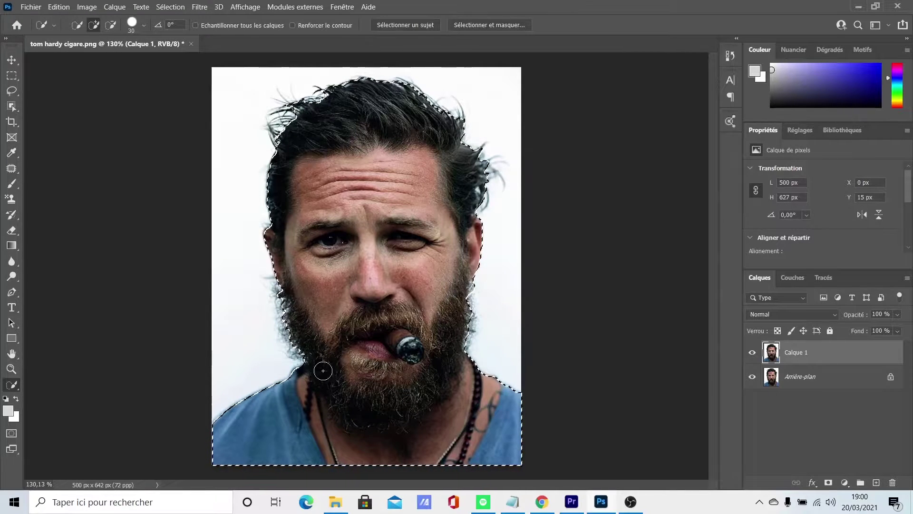
Step: Open the selection in Select and Mask and set the red overlay's opacity to 56 %
click(472, 25)
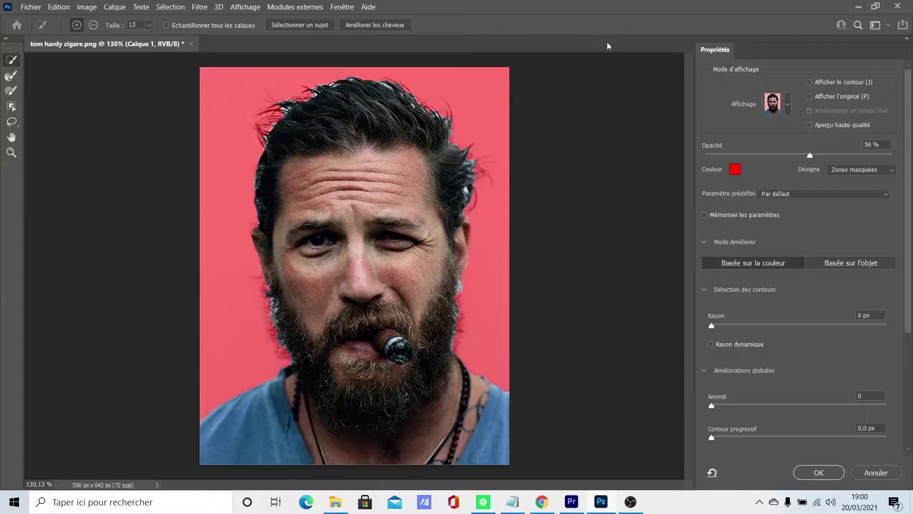
click(808, 157)
mouse_move(807, 157)
mouse_down()
mouse_move(766, 157)
mouse_move(810, 163)
mouse_up()
Step: Refine the selection edges around the hair and beard using the Refine Edge Brush at size 41
click(11, 80)
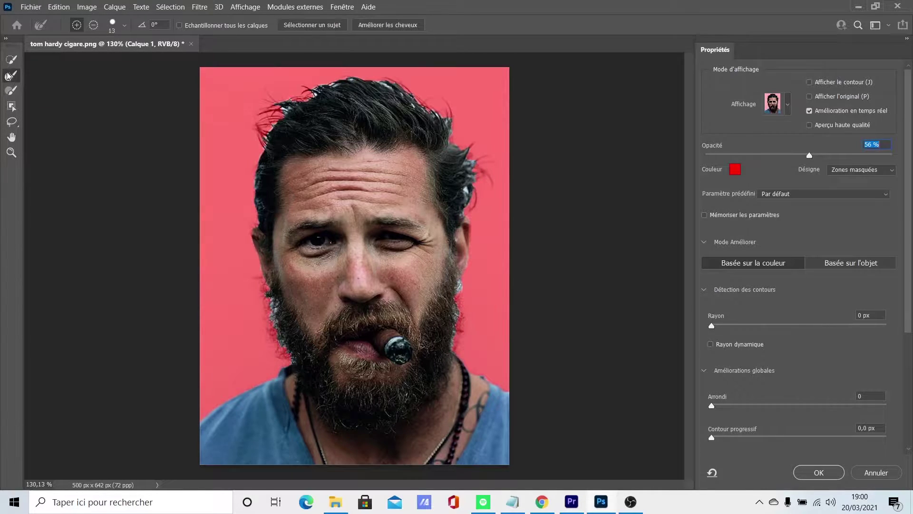
click(124, 25)
drag(69, 60, 83, 60)
drag(169, 87, 152, 88)
click(422, 5)
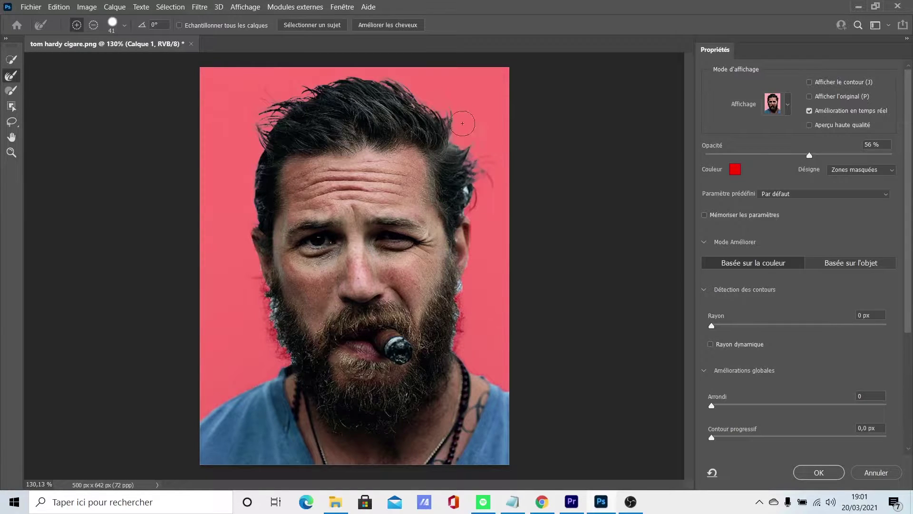
mouse_move(476, 197)
mouse_down()
mouse_move(479, 148)
mouse_move(474, 199)
mouse_move(488, 170)
mouse_up()
mouse_move(478, 290)
mouse_down()
mouse_move(463, 339)
mouse_move(467, 292)
mouse_move(467, 331)
mouse_up()
drag(287, 350, 271, 313)
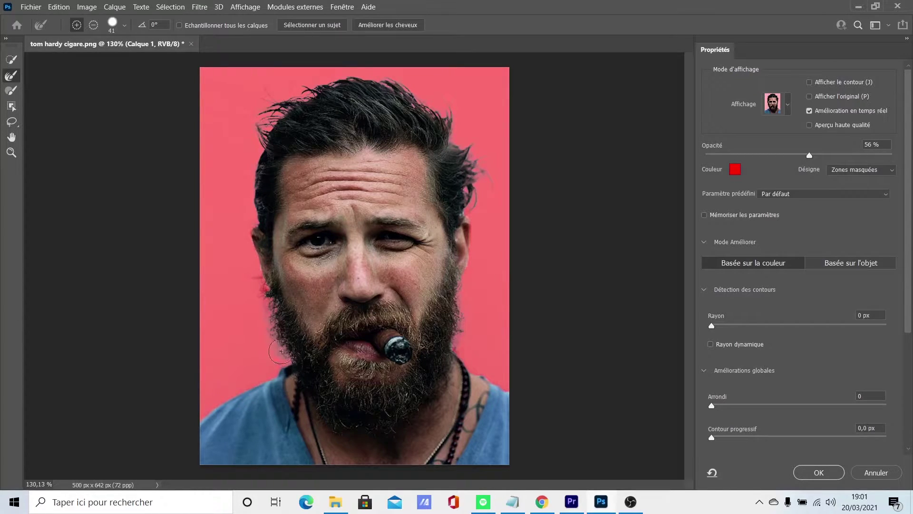
mouse_move(270, 330)
mouse_down()
mouse_move(255, 292)
mouse_move(254, 177)
mouse_up()
mouse_move(397, 79)
mouse_down()
mouse_move(457, 108)
mouse_move(468, 154)
mouse_move(457, 134)
mouse_move(481, 165)
mouse_move(473, 210)
mouse_move(491, 186)
mouse_move(464, 203)
mouse_move(491, 165)
mouse_up()
Step: Accept the refined selection and turn it into a layer mask on the duplicated portrait layer
click(12, 62)
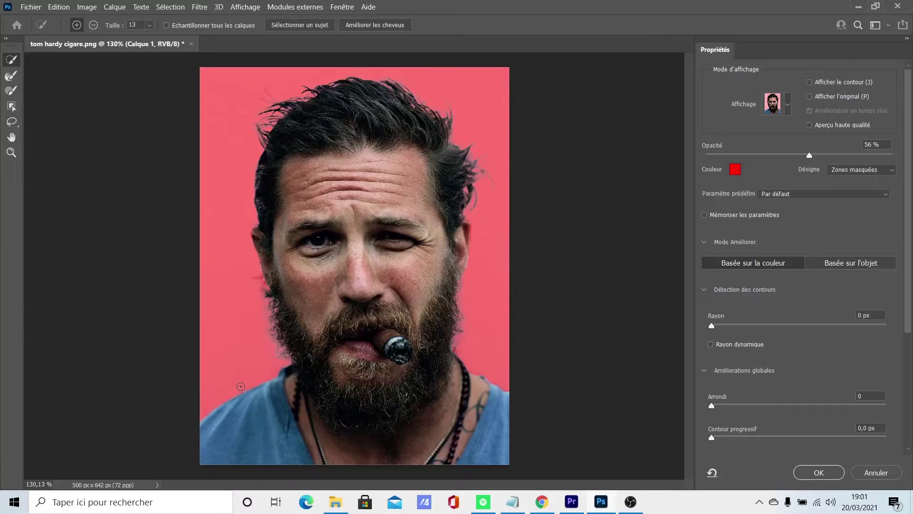
key(alt)
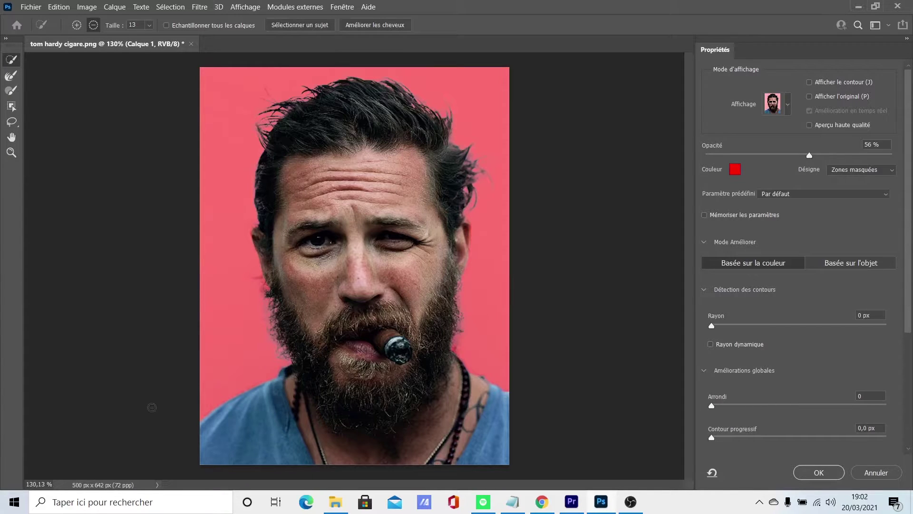
key(alt)
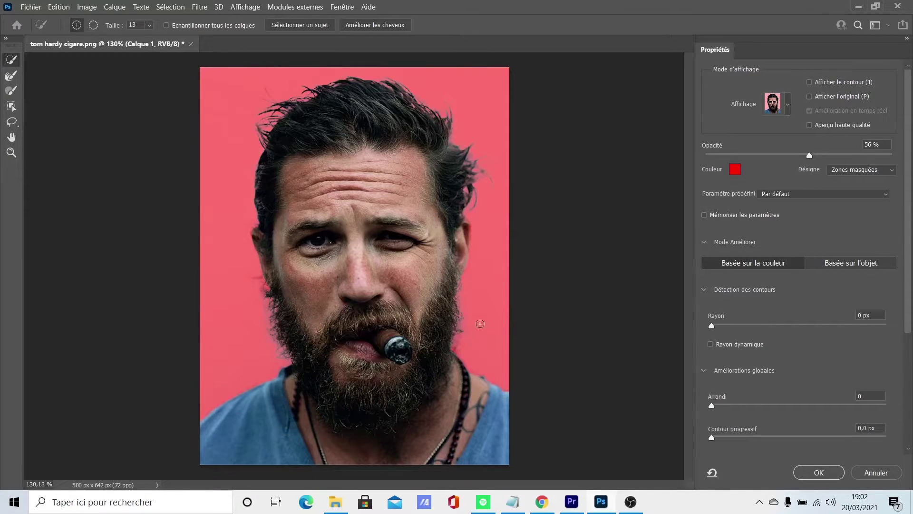
click(818, 473)
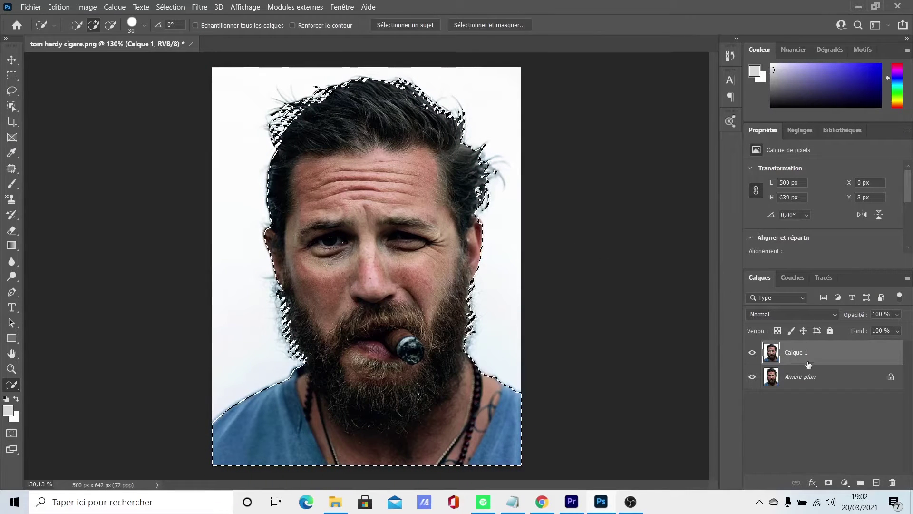
click(828, 482)
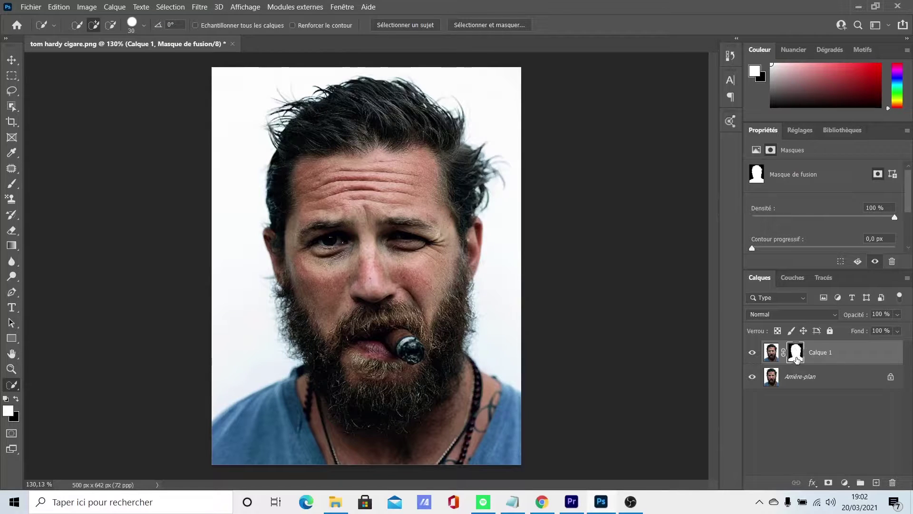
Step: Add a bright yellow solid colour fill layer between the original background and the masked portrait
click(825, 373)
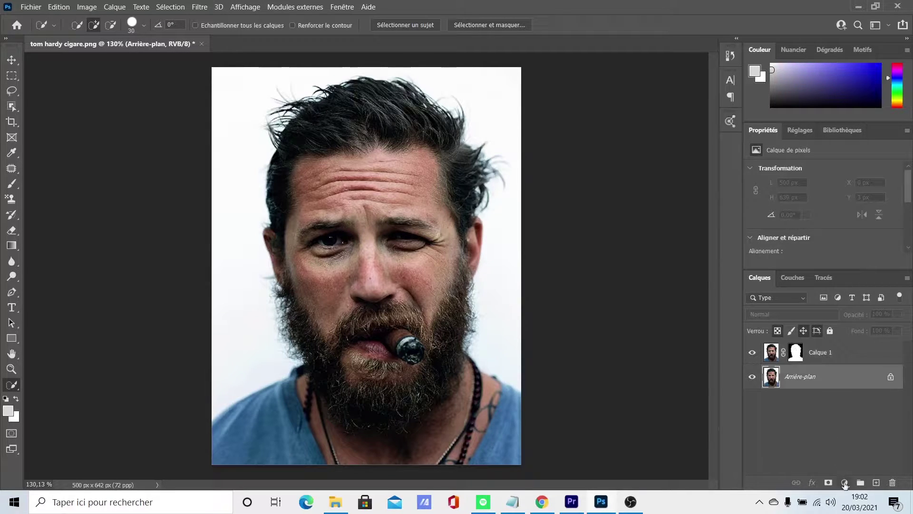
click(845, 483)
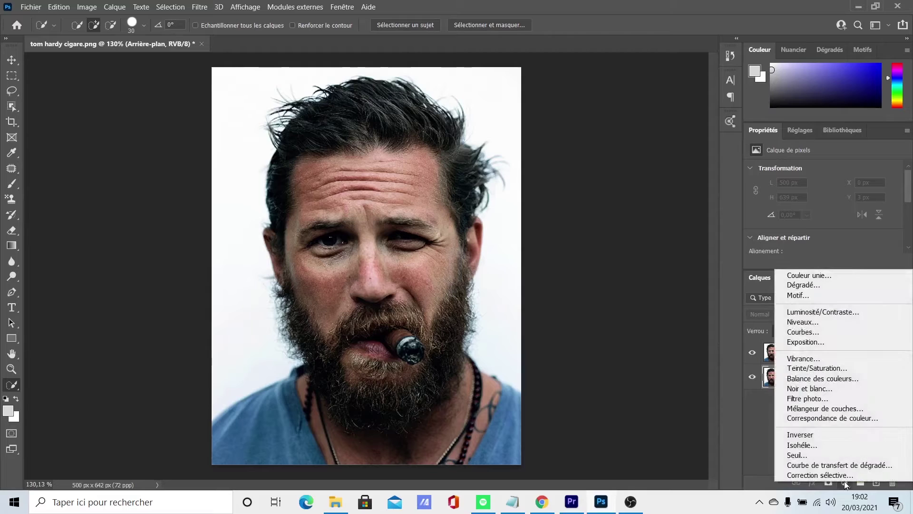
click(815, 275)
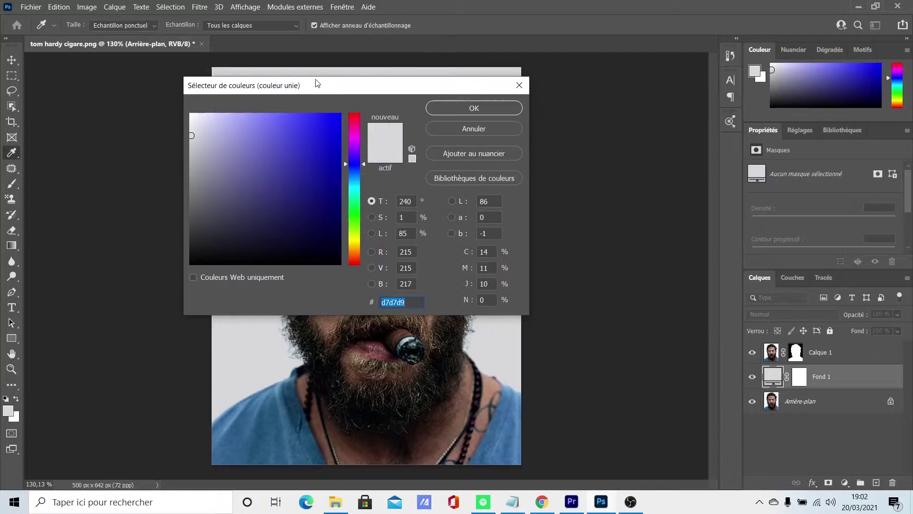
drag(316, 84, 669, 130)
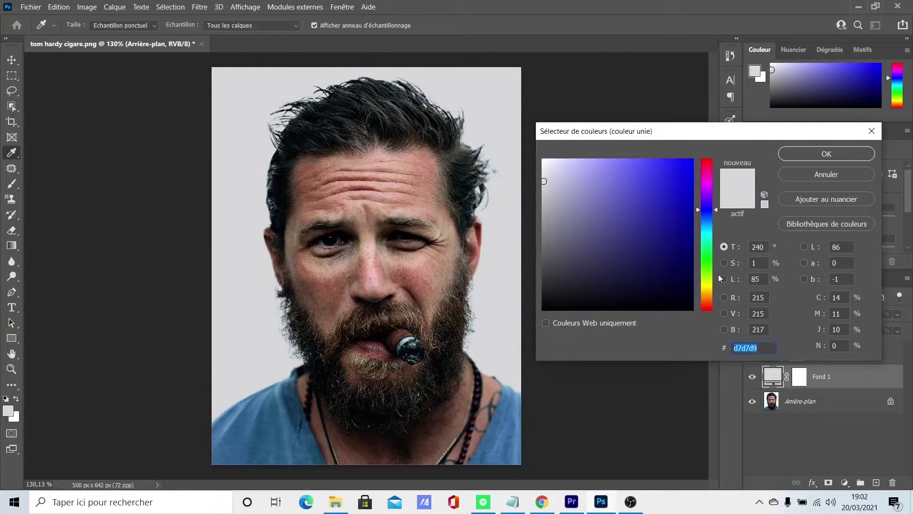
click(707, 279)
click(679, 173)
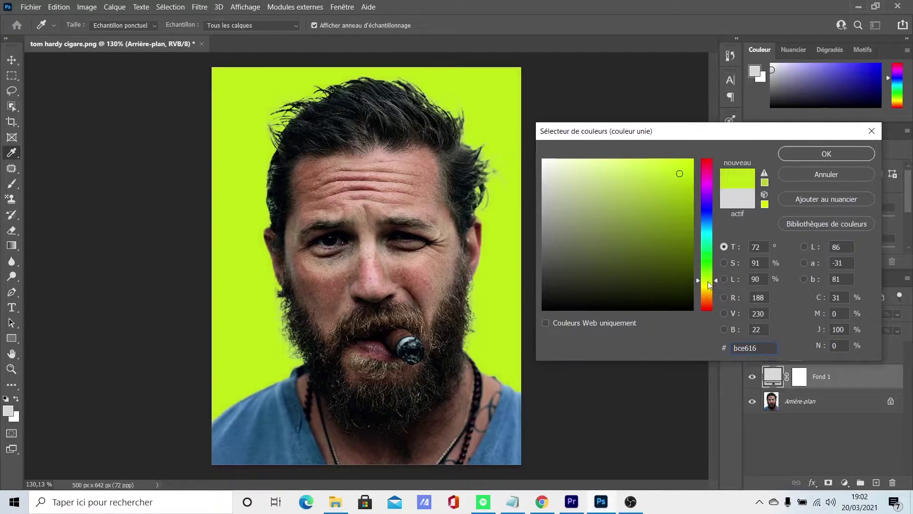
click(708, 284)
drag(691, 167, 699, 164)
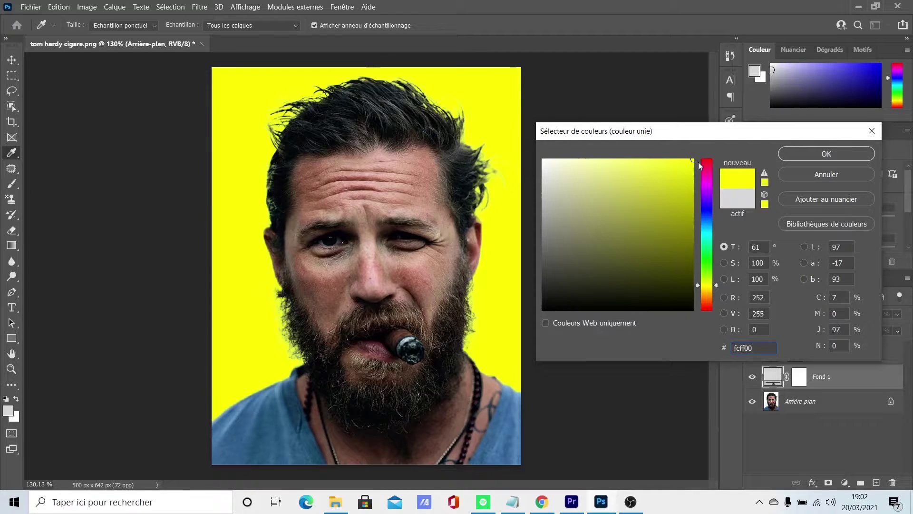
click(706, 282)
click(797, 152)
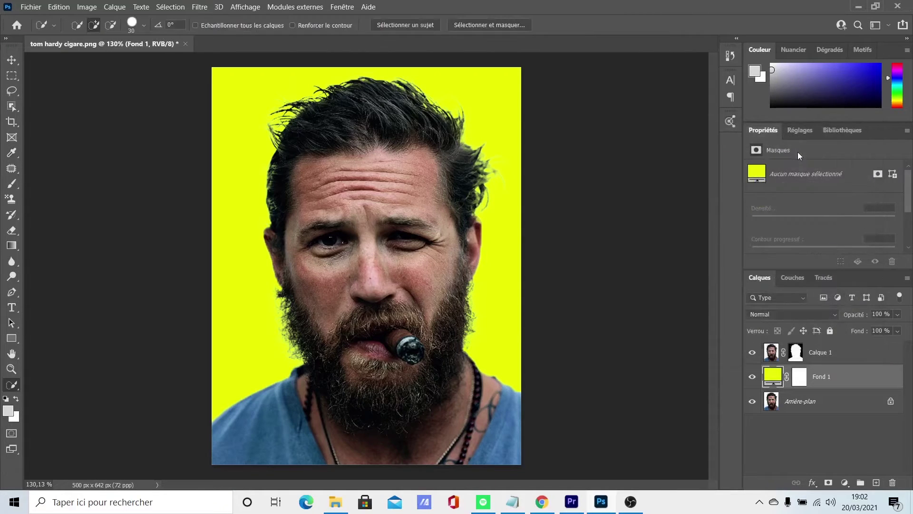
Step: Change the solid colour fill layer behind the portrait to a vivid magenta
click(796, 353)
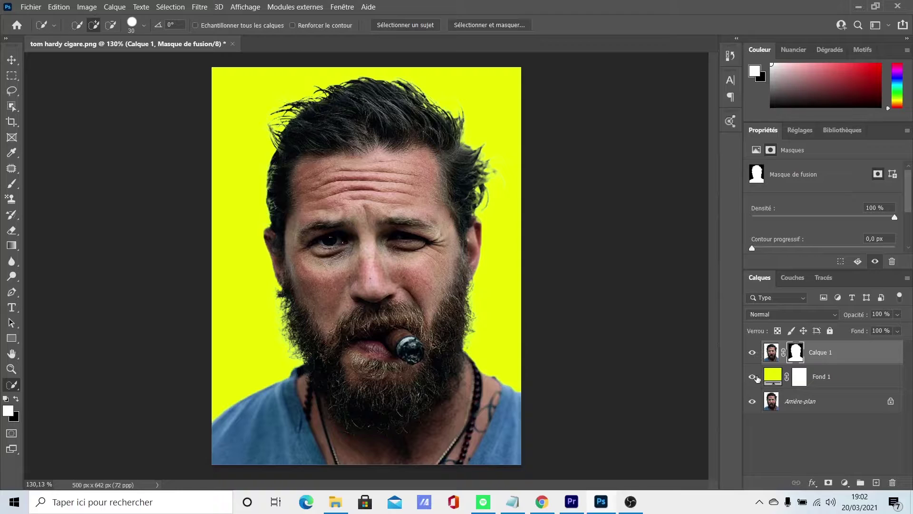
double_click(770, 377)
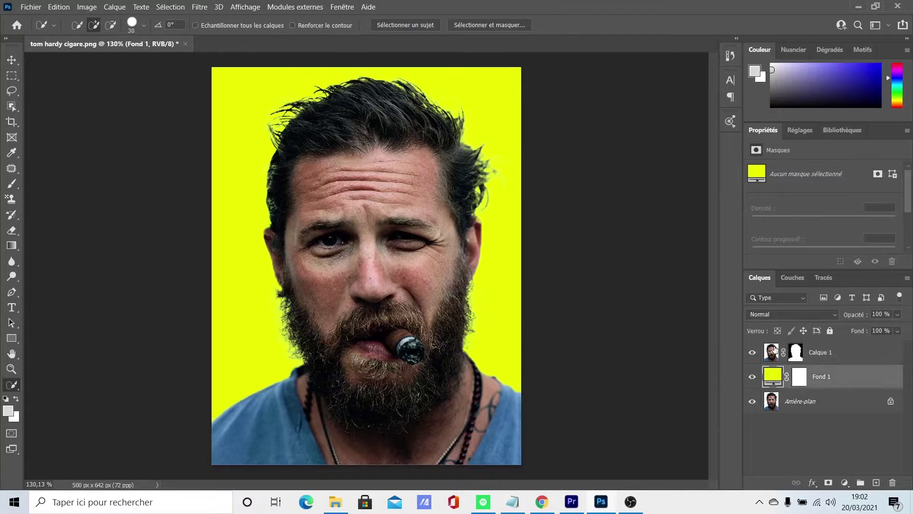
click(709, 182)
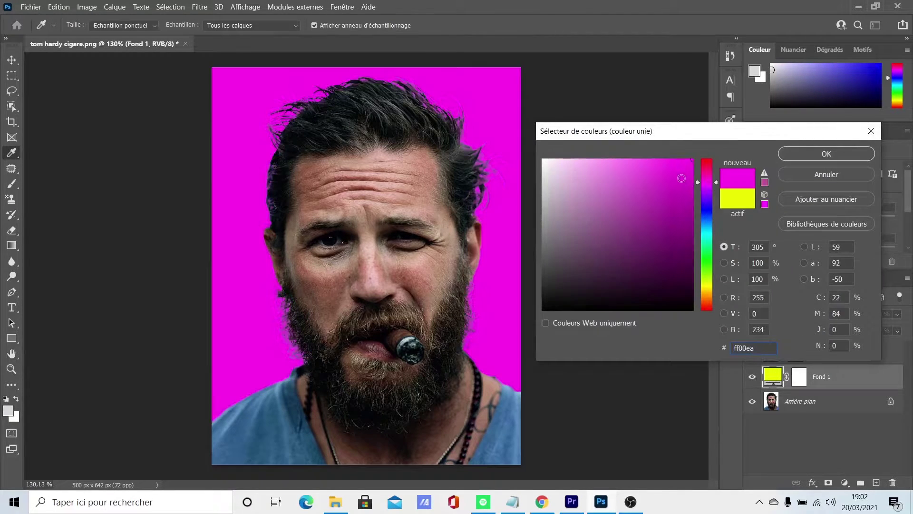
drag(679, 176, 683, 161)
click(815, 155)
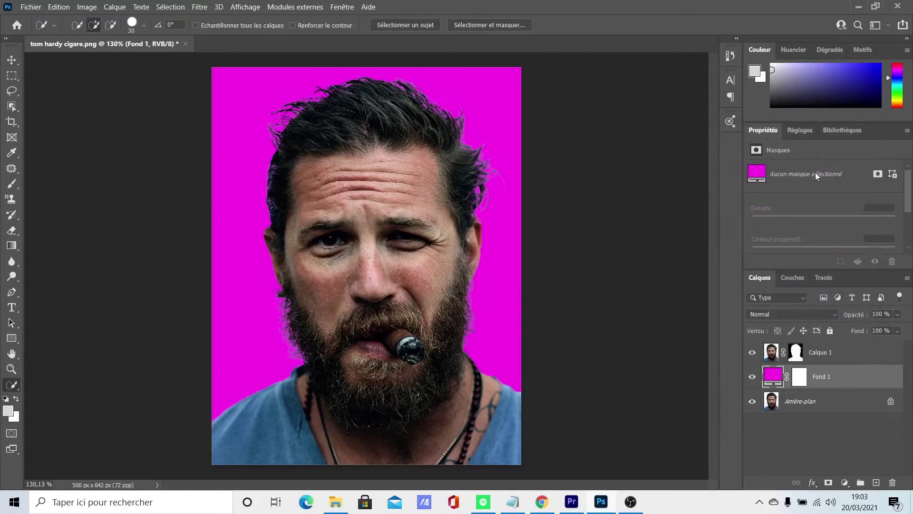
Step: Clone dark hair over the light fringes along the left hair edge of the portrait layer with the Clone Stamp
click(772, 355)
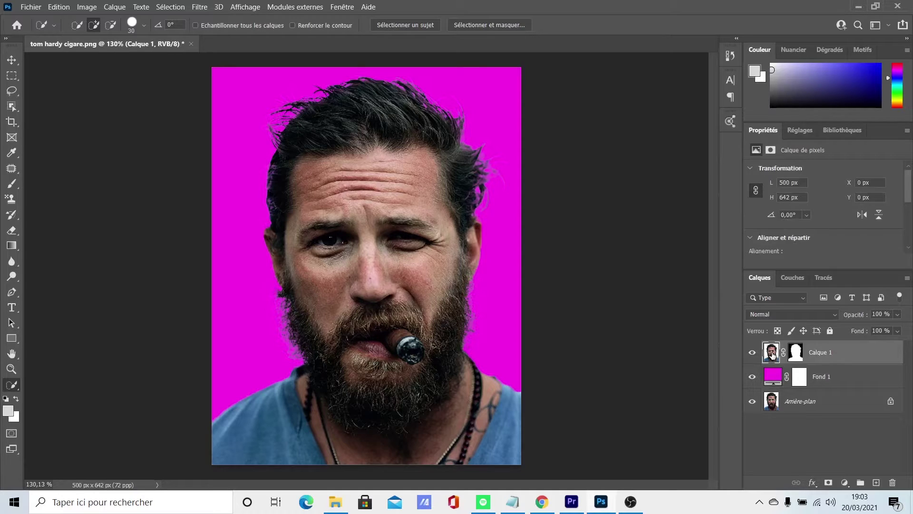
right_click(16, 387)
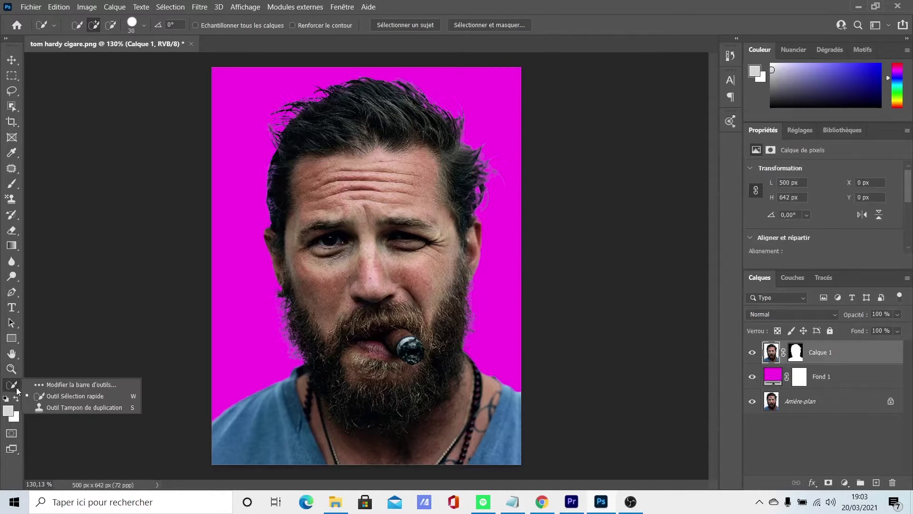
click(83, 408)
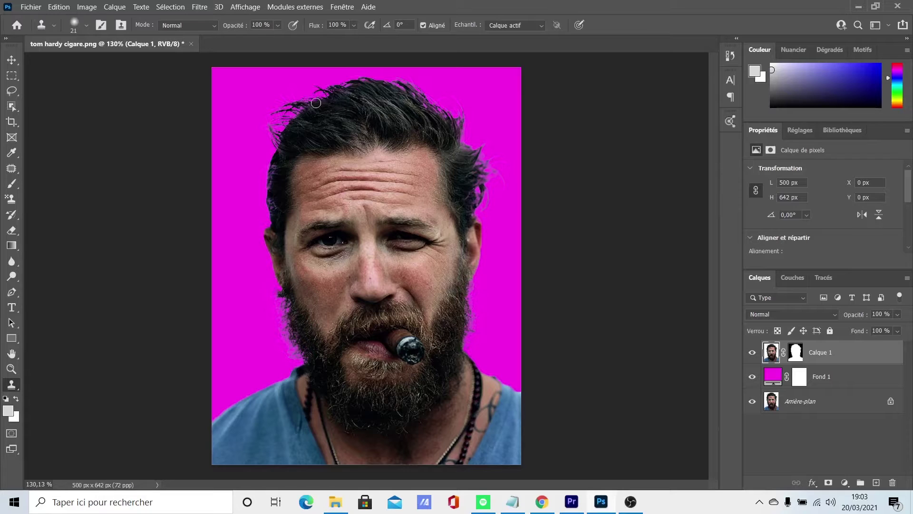
mouse_move(299, 103)
mouse_down()
mouse_move(277, 115)
mouse_move(296, 112)
mouse_move(291, 103)
mouse_up()
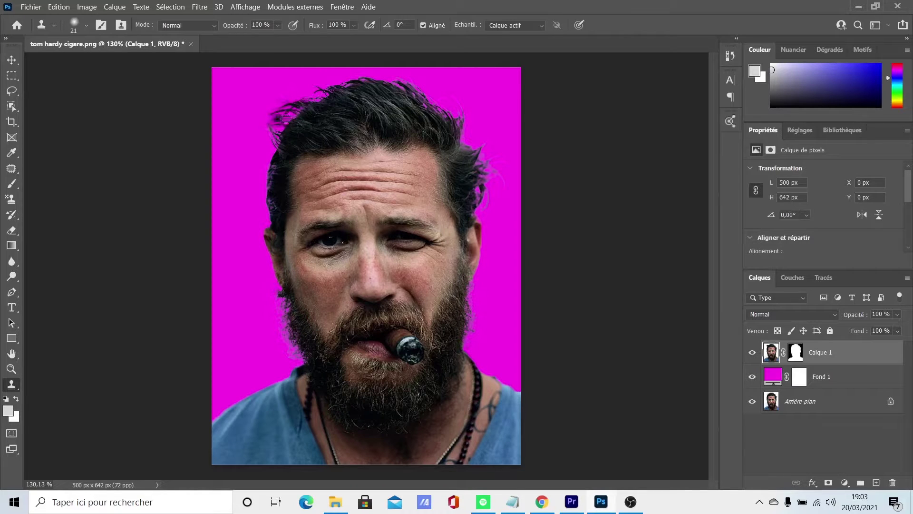
drag(277, 145, 276, 130)
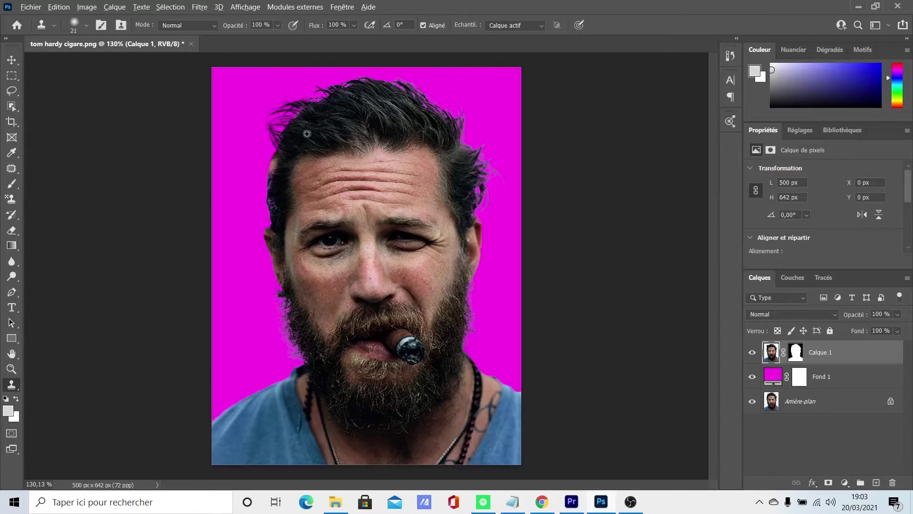
mouse_move(276, 158)
mouse_down()
mouse_move(265, 181)
mouse_move(273, 171)
mouse_up()
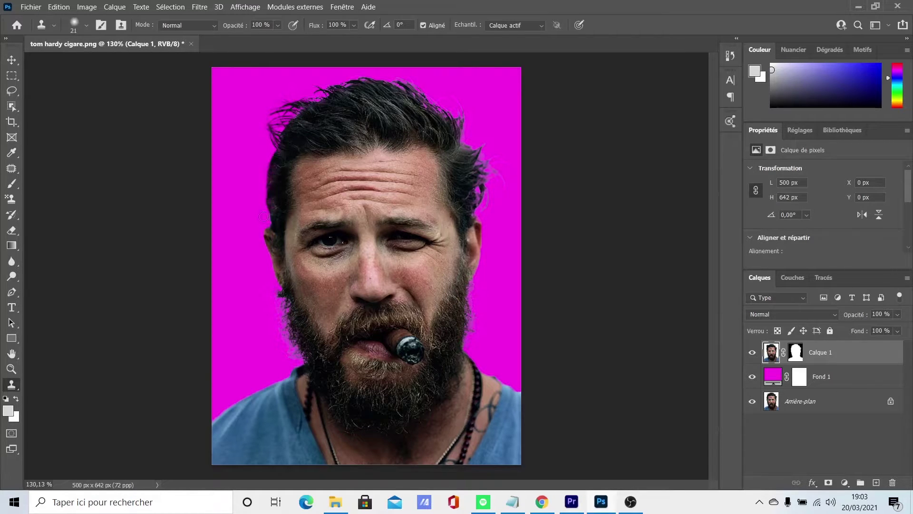
alt+click(310, 130)
drag(301, 125, 321, 100)
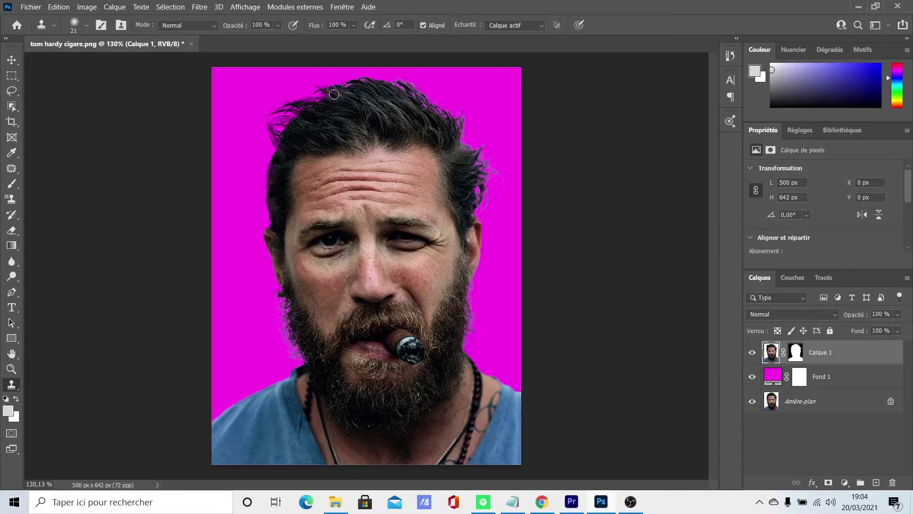
Step: Clone dark hair over the light fringes along the upper-left hairline and crown of the portrait layer with the Clone Stamp
key(z)
mouse_move(326, 92)
mouse_down()
mouse_move(369, 82)
mouse_move(366, 165)
mouse_up()
key(space)
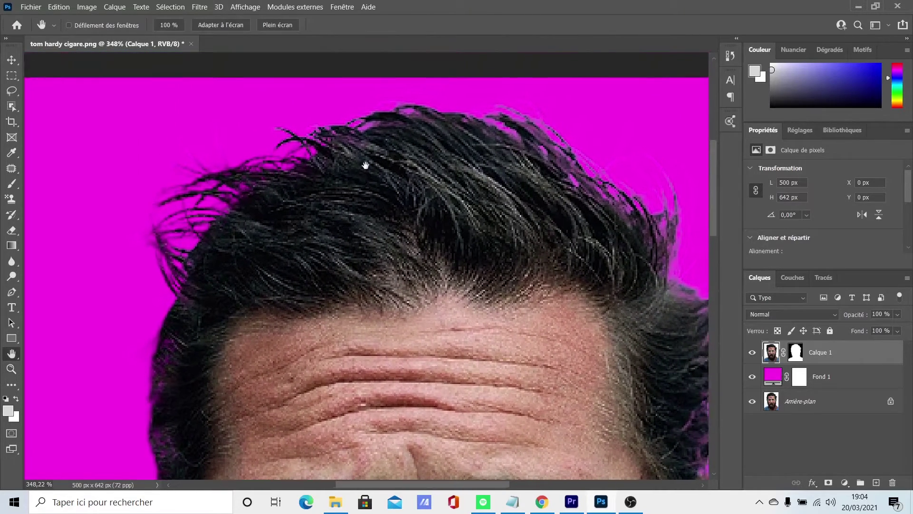
key(s)
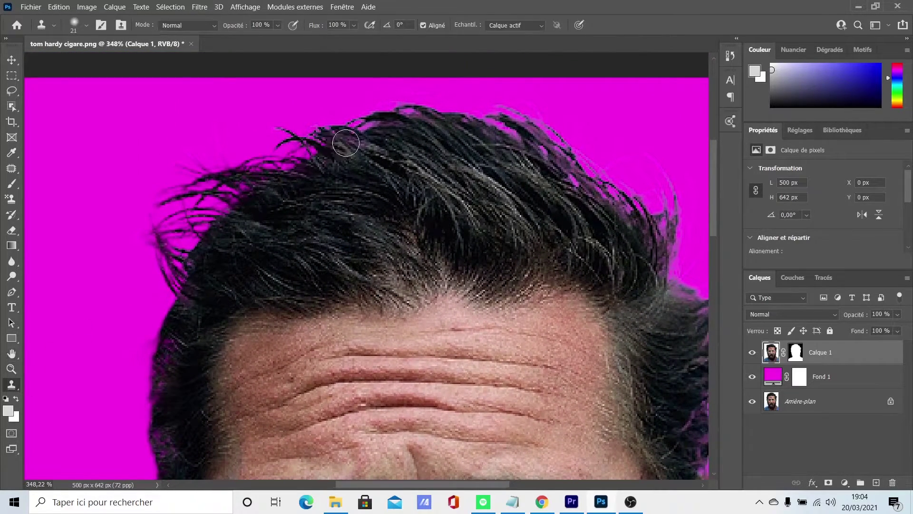
alt+click(402, 151)
mouse_move(335, 143)
mouse_down()
mouse_move(307, 133)
mouse_move(315, 137)
mouse_move(269, 137)
mouse_move(295, 138)
mouse_move(256, 165)
mouse_up()
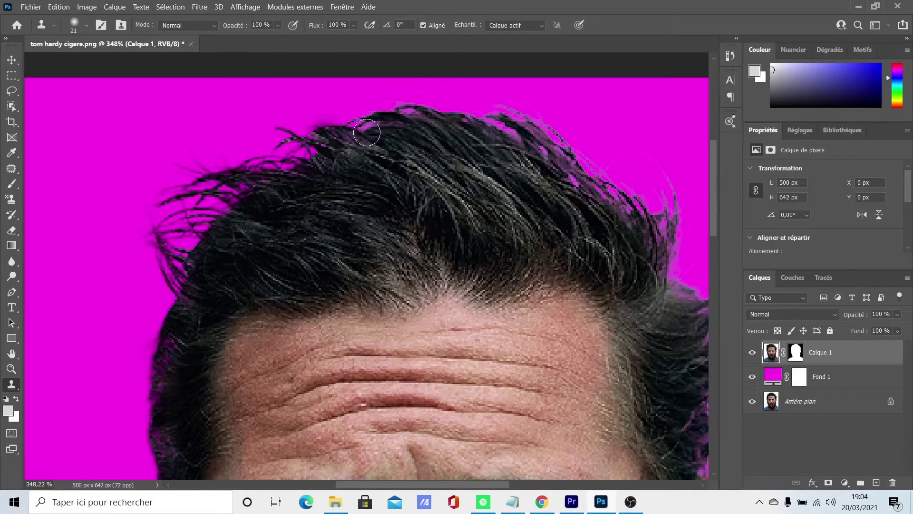
alt+click(412, 134)
drag(369, 123, 337, 140)
alt+click(428, 132)
mouse_move(406, 116)
mouse_down()
mouse_move(466, 117)
mouse_move(444, 113)
mouse_up()
Step: Clone dark strands over the pale fringes along the upper-right edge of the hair
alt+click(544, 181)
mouse_move(510, 146)
mouse_down()
mouse_move(464, 120)
mouse_move(529, 157)
mouse_move(448, 109)
mouse_move(528, 125)
mouse_move(587, 165)
mouse_move(546, 128)
mouse_move(554, 150)
mouse_up()
alt+click(566, 196)
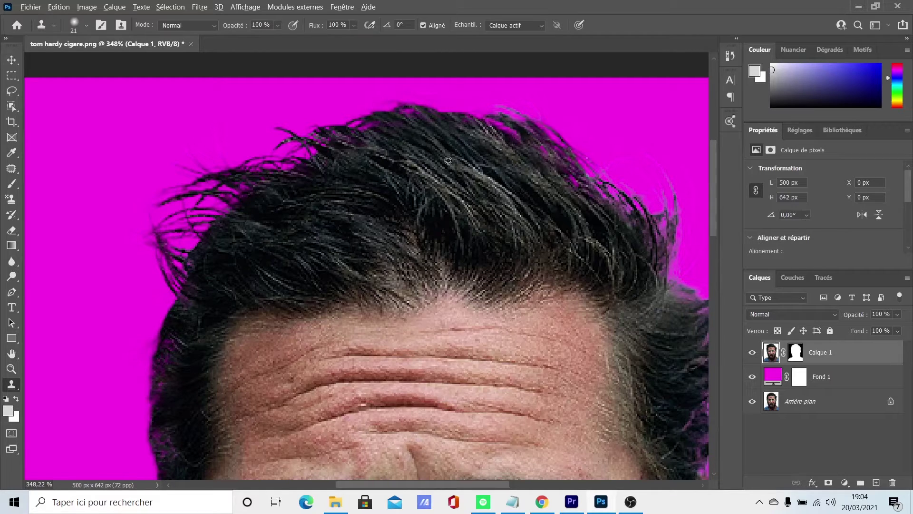
drag(487, 117, 512, 111)
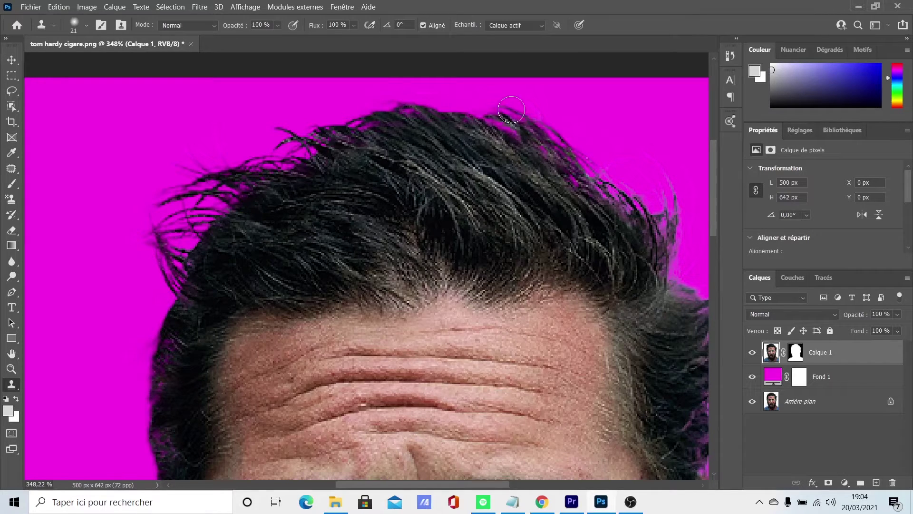
alt+click(504, 172)
mouse_move(574, 190)
mouse_down()
mouse_move(574, 156)
mouse_move(512, 118)
mouse_up()
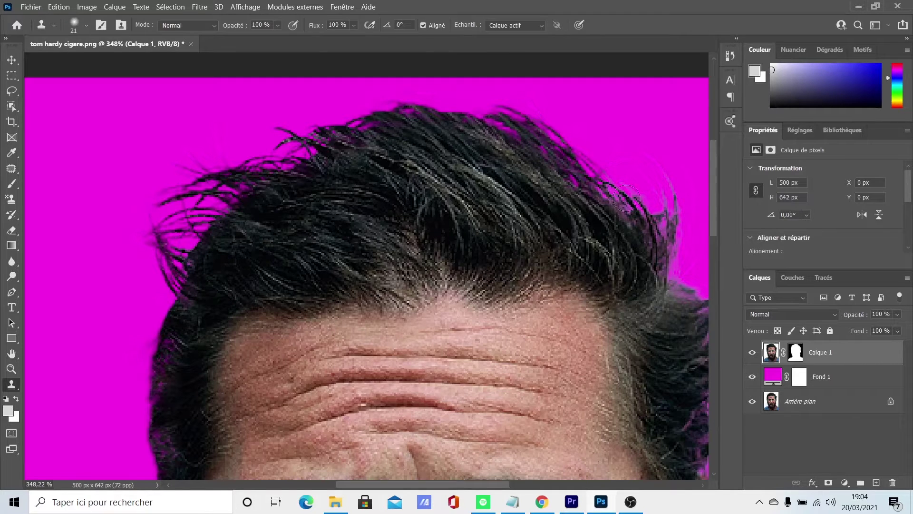
mouse_move(627, 198)
mouse_down()
mouse_move(602, 175)
mouse_move(574, 167)
mouse_move(618, 195)
mouse_move(541, 197)
mouse_move(621, 204)
mouse_move(574, 164)
mouse_up()
alt+click(549, 201)
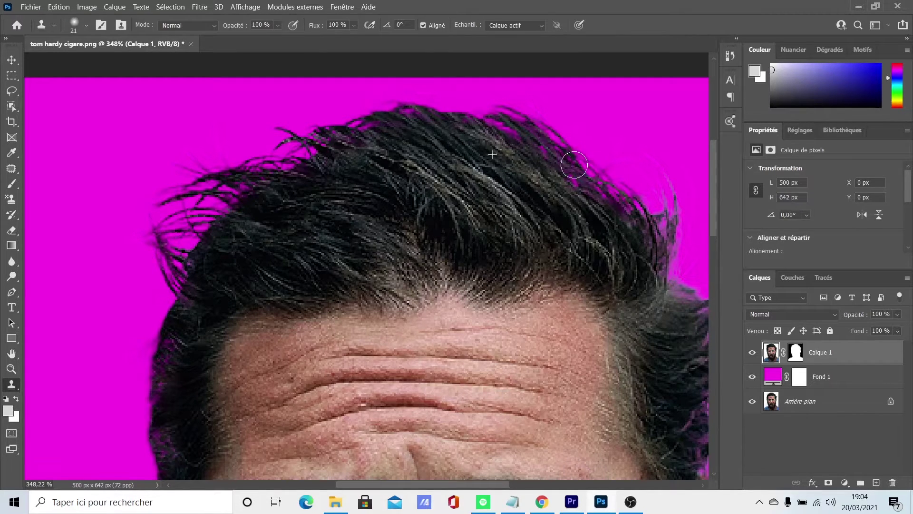
Step: Clone dark hair over the light strands of the right temple and the tuft above the right-hand ear
key(z)
mouse_move(583, 253)
mouse_down()
mouse_move(542, 254)
mouse_move(534, 223)
mouse_move(550, 209)
mouse_move(447, 206)
mouse_up()
key(h)
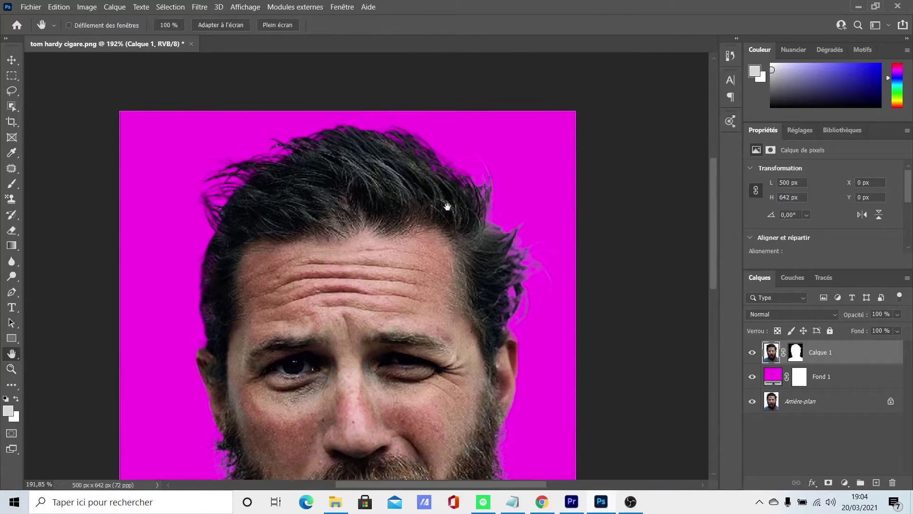
key(s)
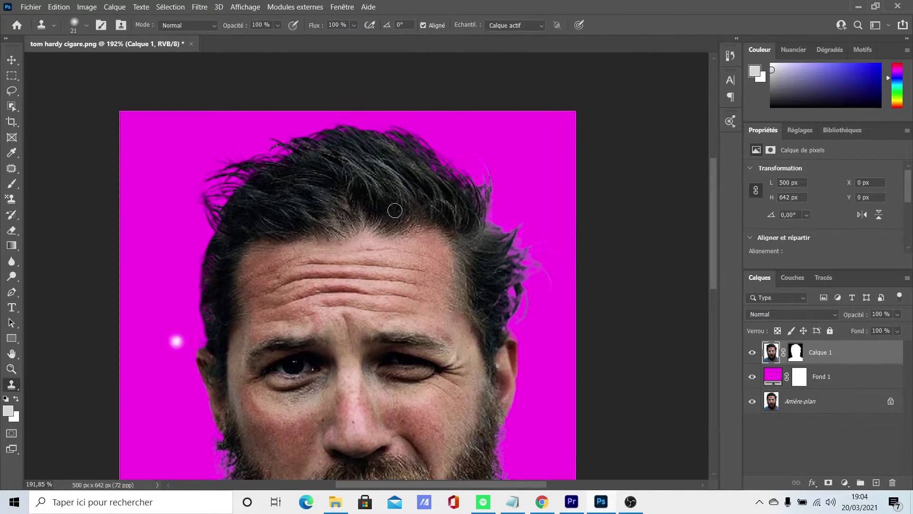
mouse_move(443, 153)
mouse_down()
mouse_move(475, 181)
mouse_move(460, 184)
mouse_move(473, 196)
mouse_move(483, 187)
mouse_move(476, 173)
mouse_up()
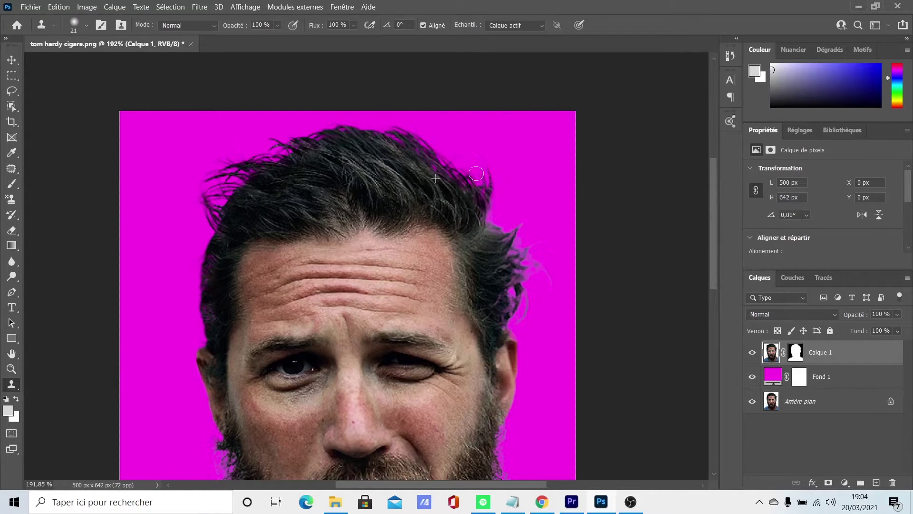
mouse_move(487, 224)
mouse_down()
mouse_move(512, 228)
mouse_move(498, 257)
mouse_move(530, 232)
mouse_up()
mouse_move(496, 273)
mouse_down()
mouse_move(538, 240)
mouse_move(506, 260)
mouse_move(513, 228)
mouse_move(519, 311)
mouse_move(527, 265)
mouse_move(529, 312)
mouse_move(546, 268)
mouse_move(530, 309)
mouse_move(515, 276)
mouse_move(520, 314)
mouse_move(530, 266)
mouse_move(551, 281)
mouse_move(515, 247)
mouse_move(541, 237)
mouse_move(535, 250)
mouse_move(549, 233)
mouse_move(523, 241)
mouse_move(514, 232)
mouse_move(523, 246)
mouse_move(506, 252)
mouse_move(531, 212)
mouse_up()
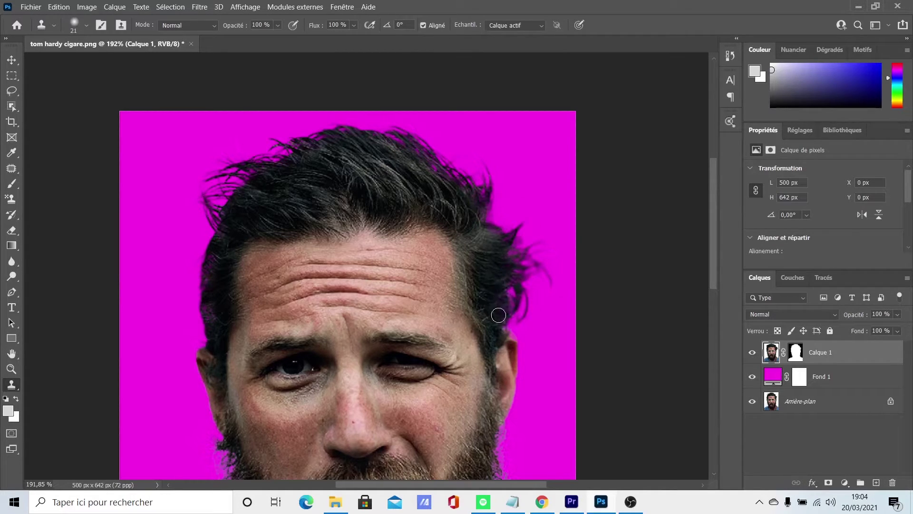
Step: Clone beard texture over the light fringe along the beard's right edge with the Clone Stamp
key(z)
drag(501, 327, 453, 121)
key(h)
click(10, 385)
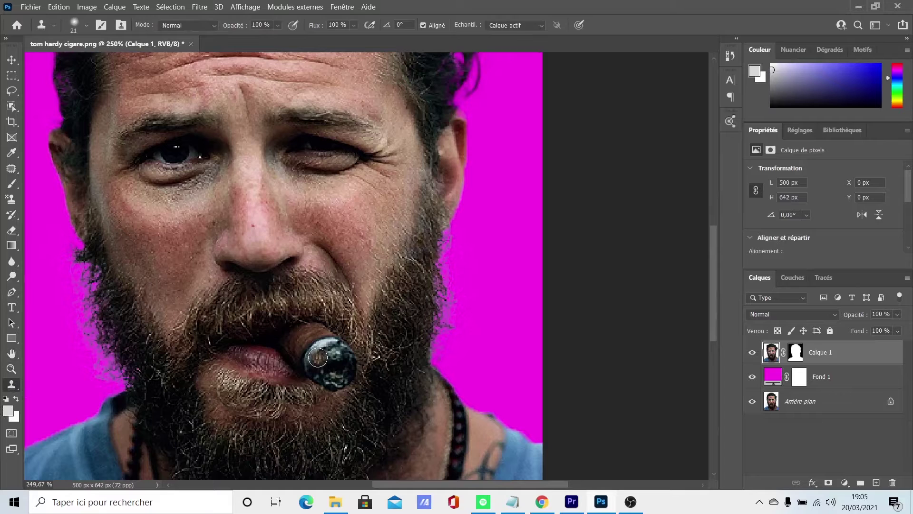
alt+click(416, 318)
mouse_move(442, 349)
mouse_down()
mouse_move(448, 294)
mouse_move(453, 311)
mouse_move(428, 311)
mouse_move(431, 295)
mouse_move(451, 283)
mouse_move(448, 231)
mouse_move(439, 283)
mouse_move(456, 300)
mouse_up()
Step: Clone dark beard texture over the light fringe along the beard's left edge, from below the ear to the shirt collar
alt+click(403, 332)
mouse_move(121, 355)
mouse_down()
mouse_move(112, 367)
mouse_move(102, 359)
mouse_move(107, 376)
mouse_move(111, 355)
mouse_move(81, 286)
mouse_move(86, 274)
mouse_move(89, 307)
mouse_up()
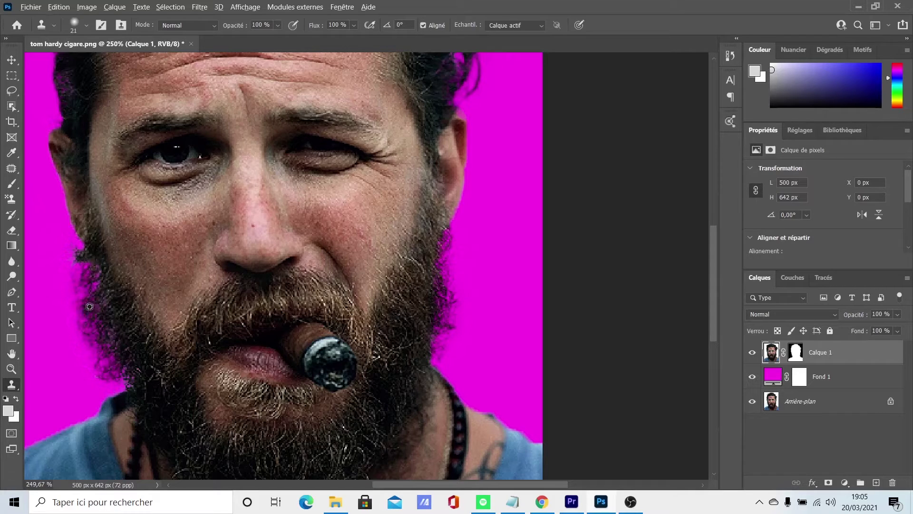
alt+click(90, 307)
mouse_move(70, 247)
mouse_down()
mouse_move(95, 286)
mouse_move(96, 308)
mouse_up()
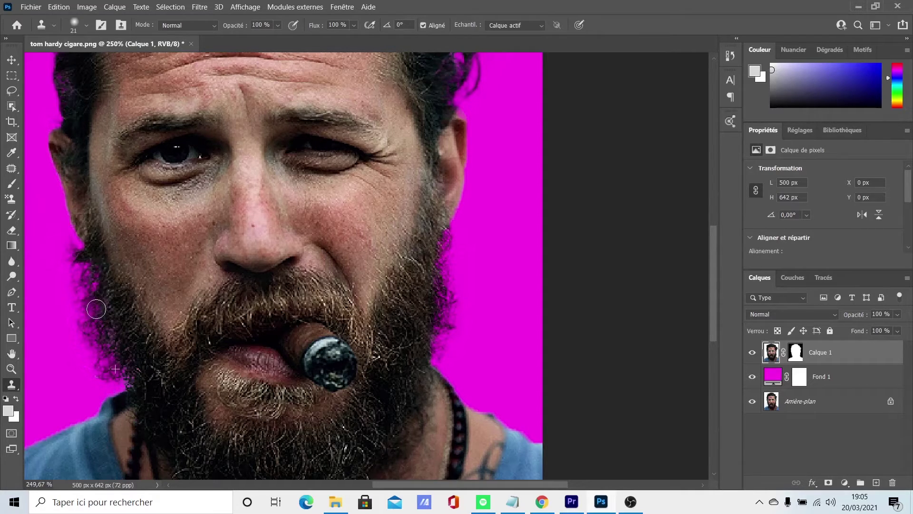
alt+click(124, 349)
click(123, 377)
drag(84, 360, 76, 362)
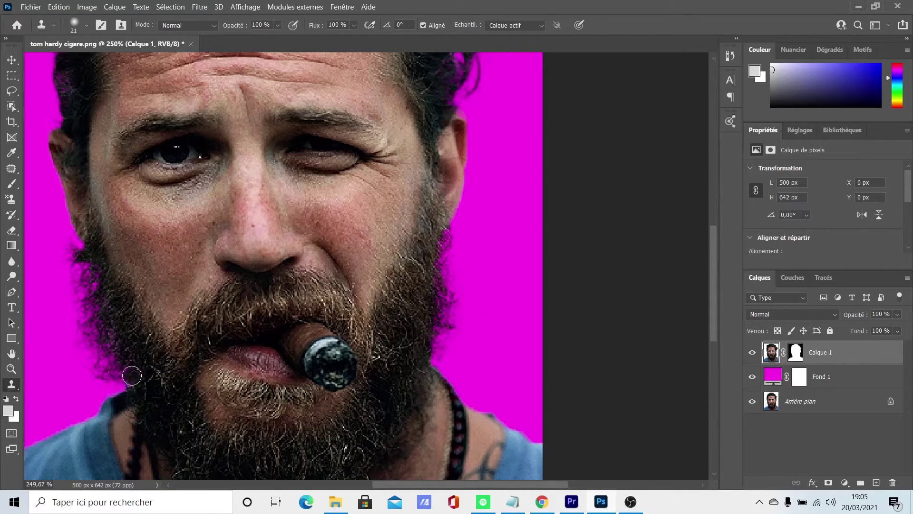
mouse_move(131, 378)
mouse_down()
mouse_move(104, 387)
mouse_move(67, 254)
mouse_up()
alt+click(115, 342)
Step: Touch up the remaining light spots on the left side and upper-right edge of the hair with the Clone Stamp
key(z)
mouse_move(308, 316)
mouse_down()
mouse_move(270, 319)
mouse_move(286, 318)
mouse_up()
key(alt)
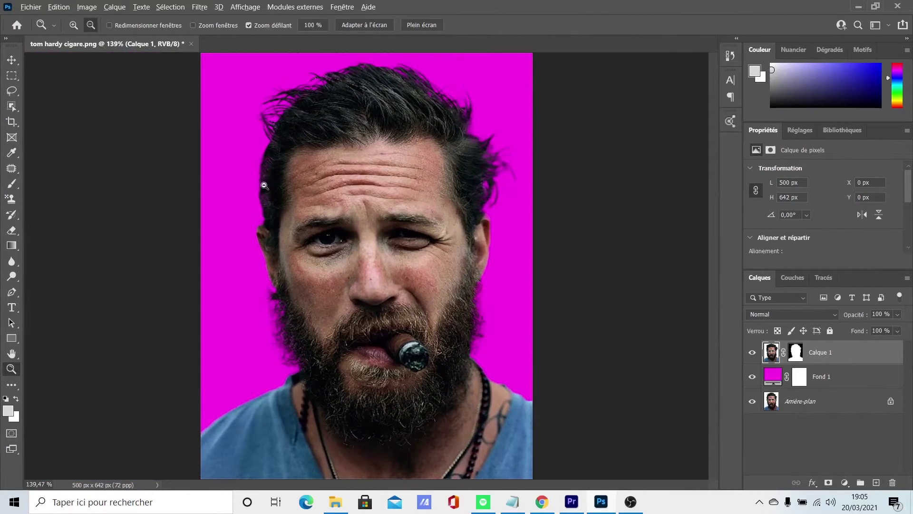
alt+click(273, 181)
mouse_move(297, 216)
mouse_down()
mouse_move(320, 209)
mouse_move(292, 230)
mouse_move(289, 223)
mouse_up()
key(s)
alt+click(295, 209)
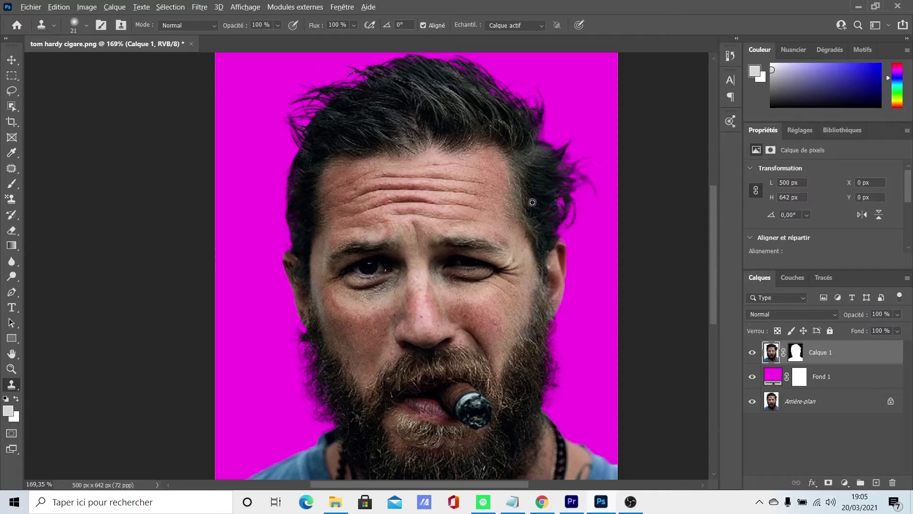
click(531, 145)
alt+click(507, 119)
drag(476, 76, 511, 92)
alt+click(468, 85)
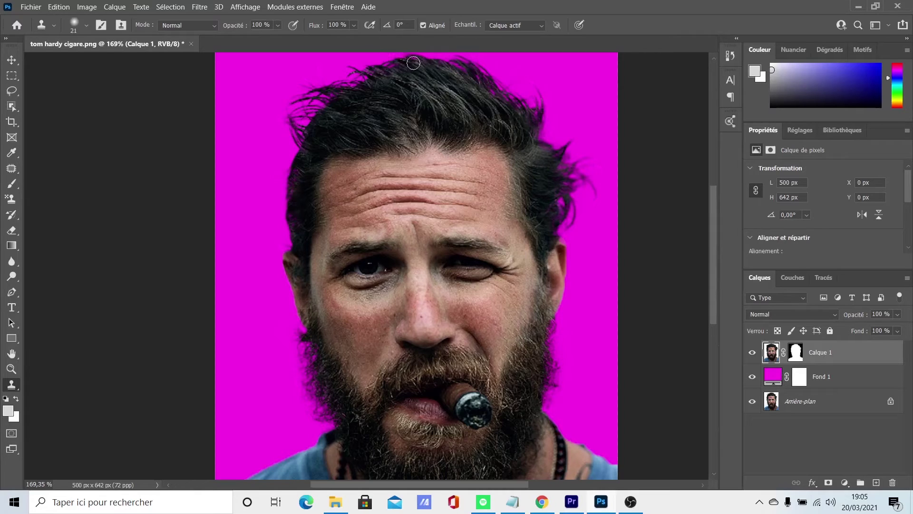
Step: View the whole portrait and toggle the visibility of the masked portrait layer to check the cutout
scroll(405, 127, up, 3)
scroll(406, 127, down, 1)
key(z)
drag(474, 231, 453, 233)
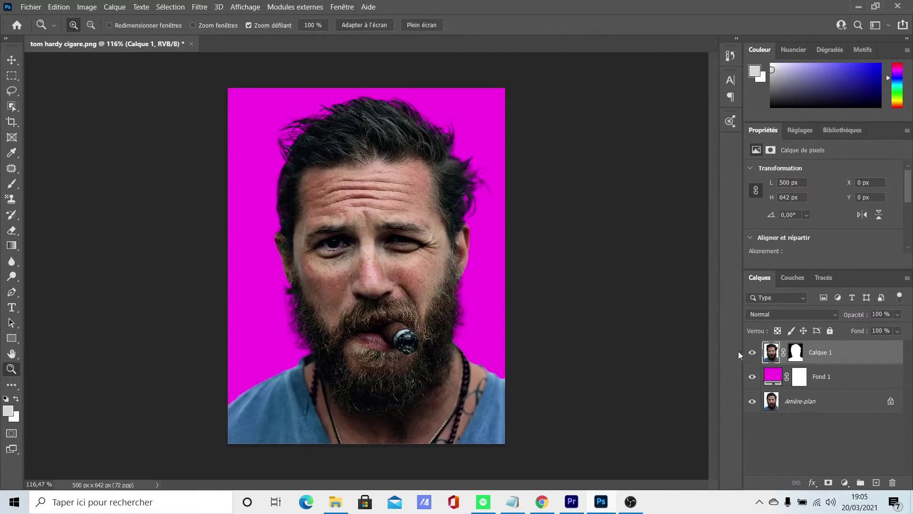
click(752, 353)
click(754, 354)
Step: Patch several areas along the top and sides of the hair edge with the Patch tool and clear the selection
click(15, 173)
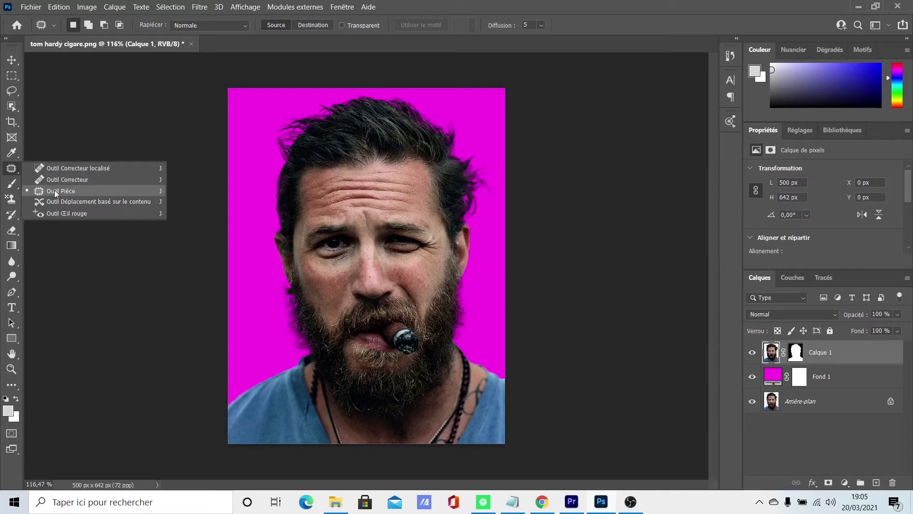
click(55, 192)
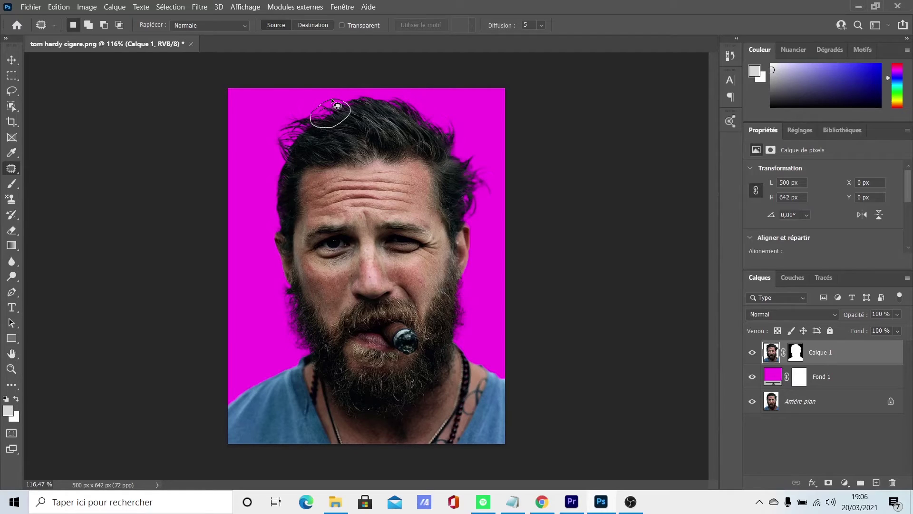
mouse_move(337, 105)
mouse_down()
mouse_move(353, 121)
mouse_move(383, 114)
mouse_move(364, 93)
mouse_move(389, 109)
mouse_move(410, 98)
mouse_move(381, 110)
mouse_up()
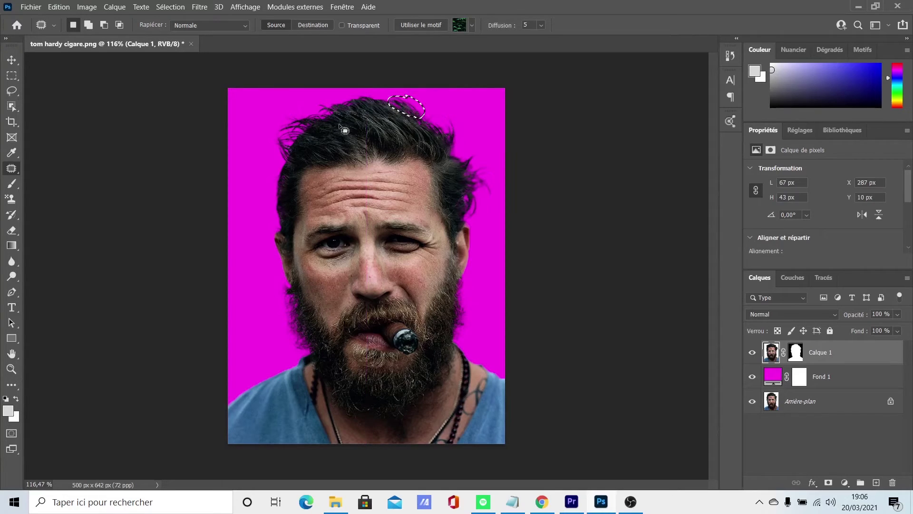
click(294, 115)
mouse_move(316, 117)
mouse_down()
mouse_move(275, 168)
mouse_move(296, 145)
mouse_move(286, 150)
mouse_move(310, 147)
mouse_up()
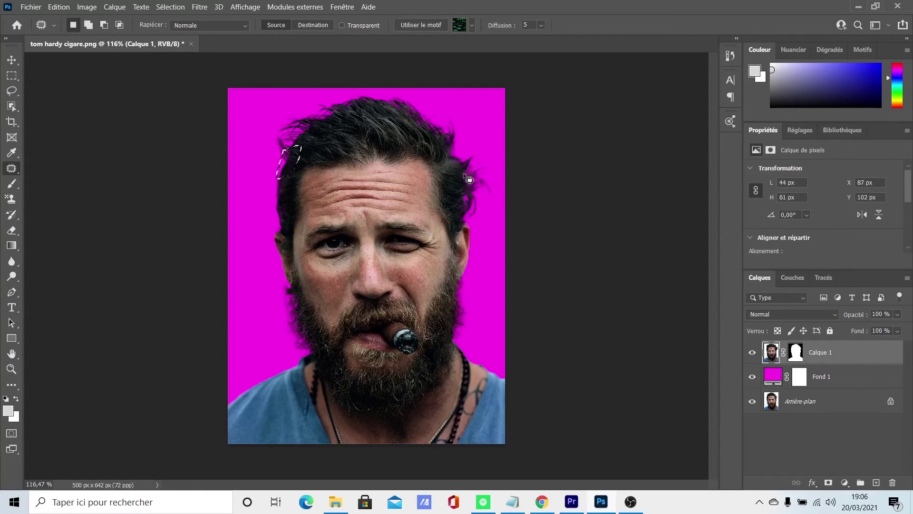
mouse_move(417, 123)
mouse_down()
mouse_move(440, 131)
mouse_move(427, 107)
mouse_move(409, 122)
mouse_move(395, 113)
mouse_move(420, 114)
mouse_move(395, 95)
mouse_move(381, 110)
mouse_move(456, 126)
mouse_move(422, 112)
mouse_move(445, 128)
mouse_move(417, 124)
mouse_up()
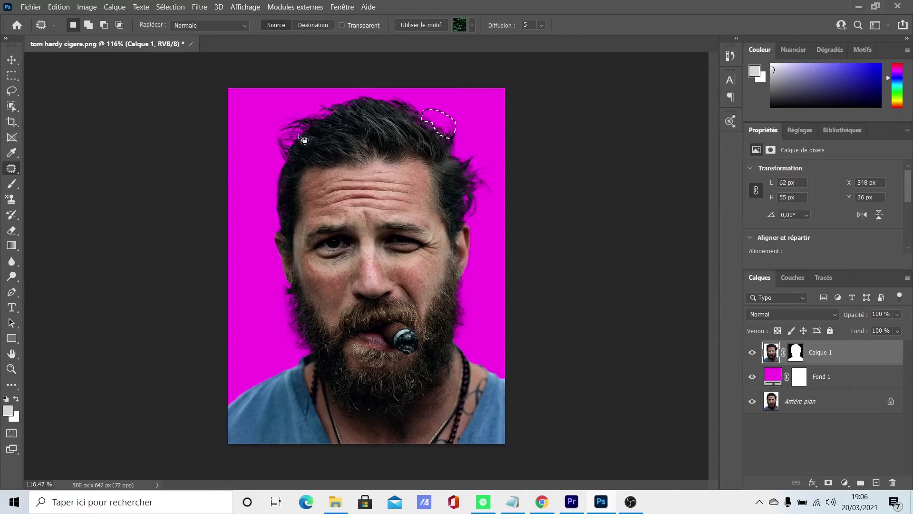
mouse_move(267, 166)
mouse_down()
mouse_move(285, 171)
mouse_move(263, 172)
mouse_move(286, 169)
mouse_move(274, 142)
mouse_move(299, 126)
mouse_move(321, 137)
mouse_move(350, 97)
mouse_move(338, 115)
mouse_up()
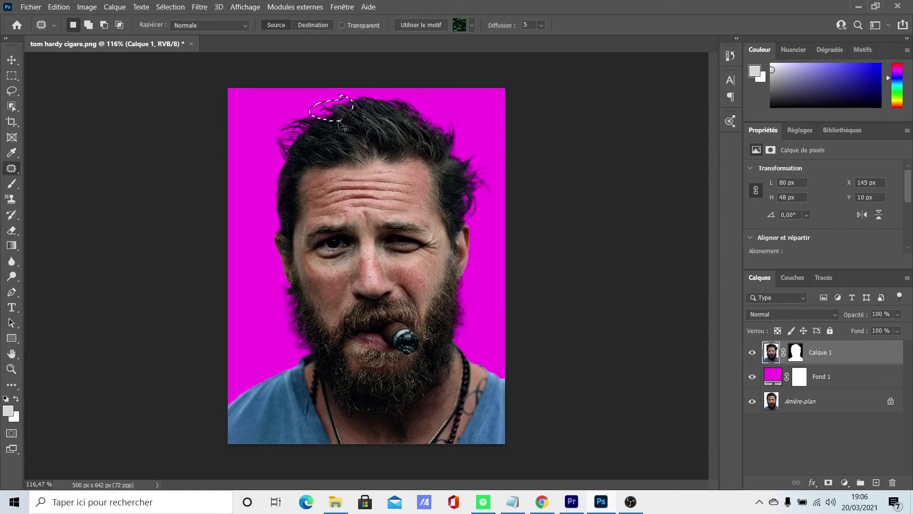
key(ctrl+d)
Step: Change the solid colour fill layer behind the portrait to bright yellow, fcff00
click(773, 377)
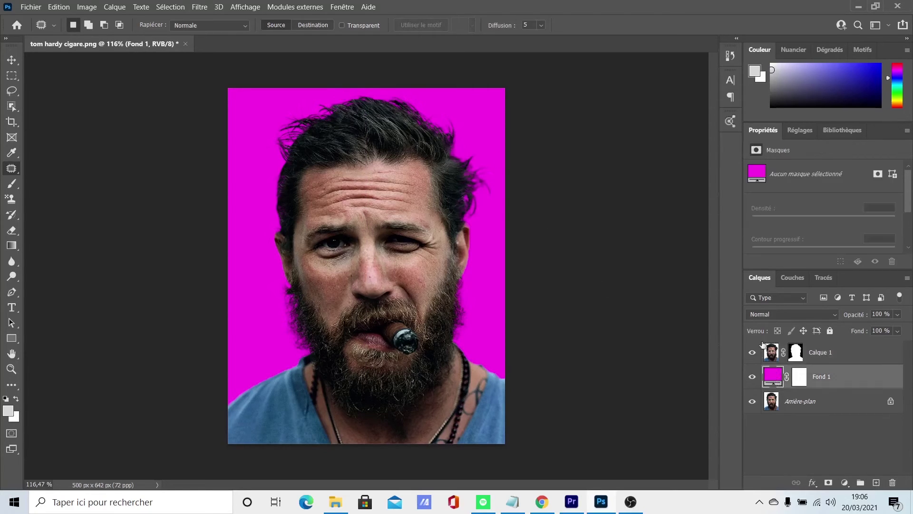
double_click(772, 376)
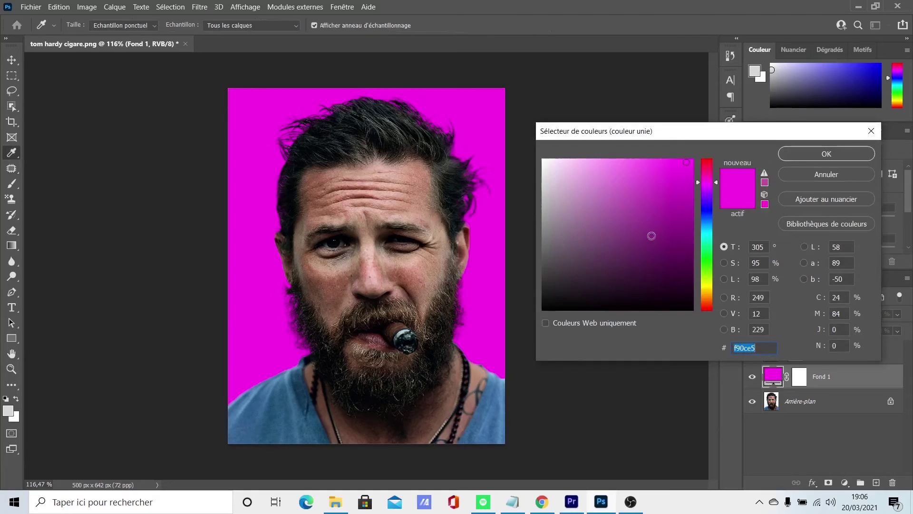
click(709, 284)
drag(680, 181, 701, 154)
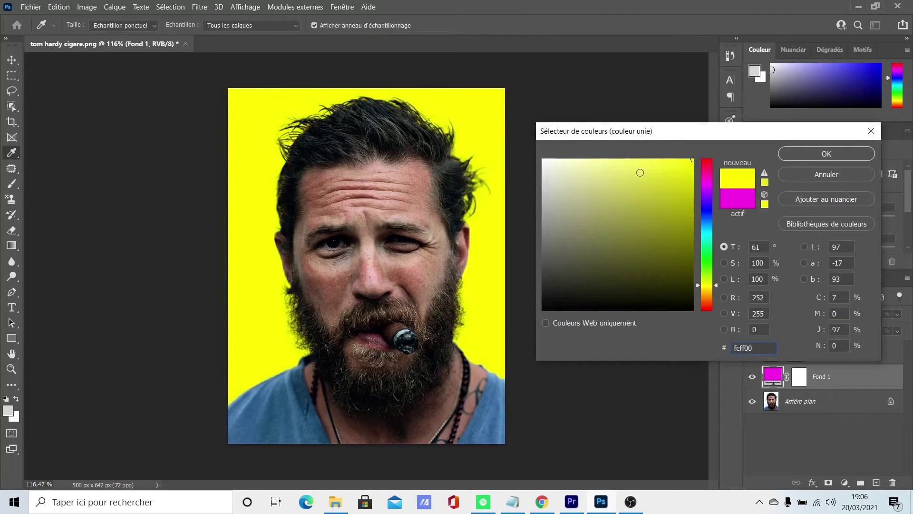
click(816, 155)
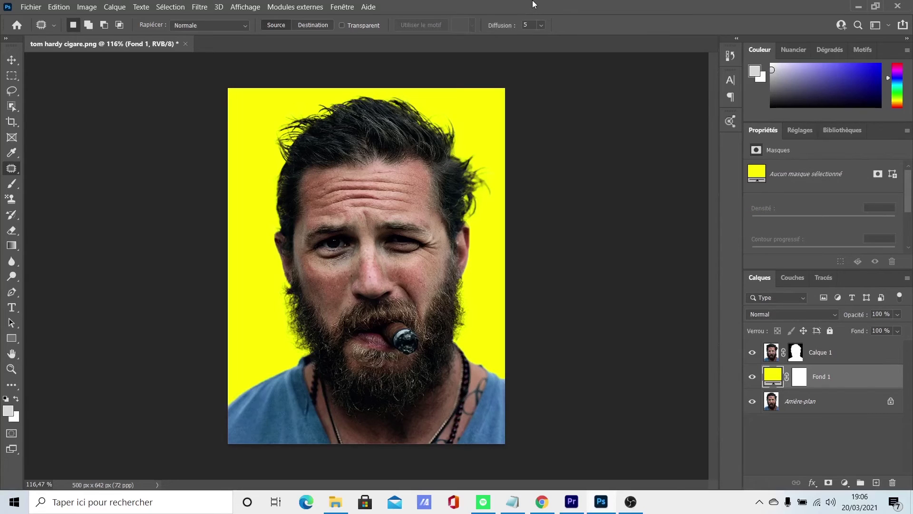
Step: Switch to the Clone Stamp tool and show the other tools in its group
click(9, 392)
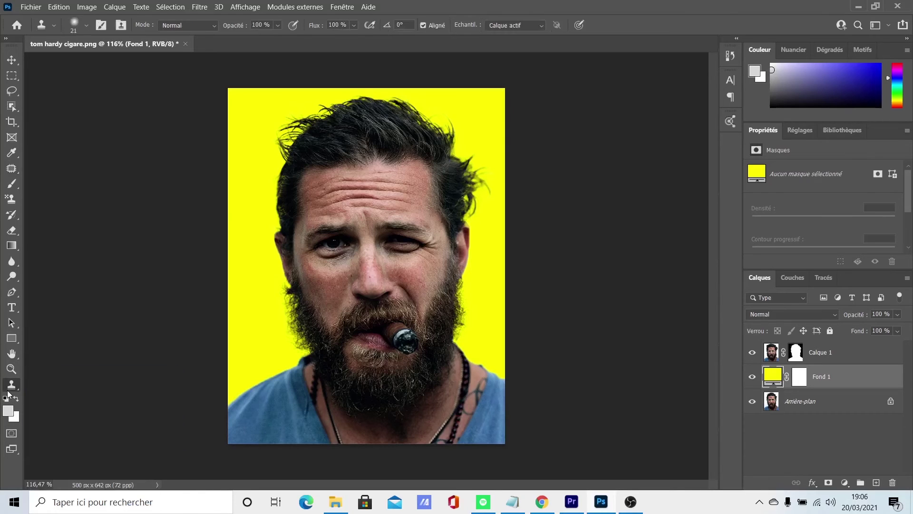
right_click(8, 392)
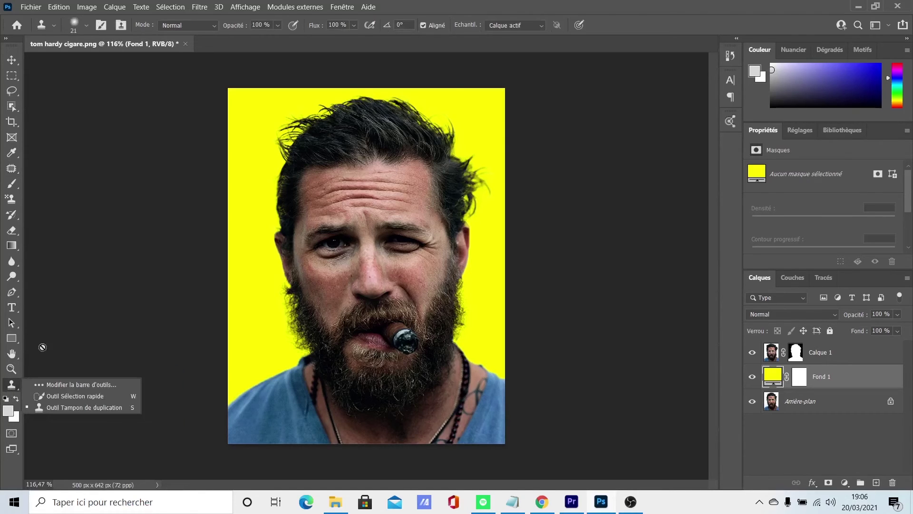